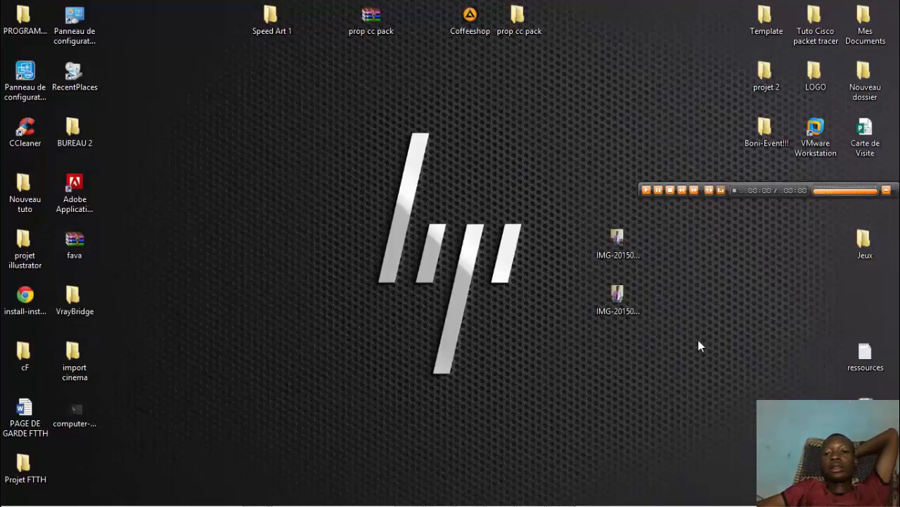
pyautogui.doubleClick(620, 244)
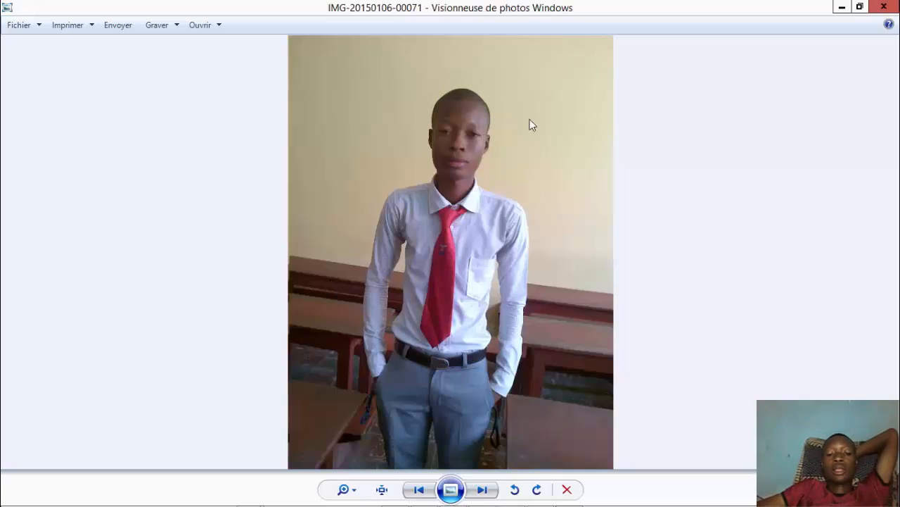
pyautogui.click(882, 7)
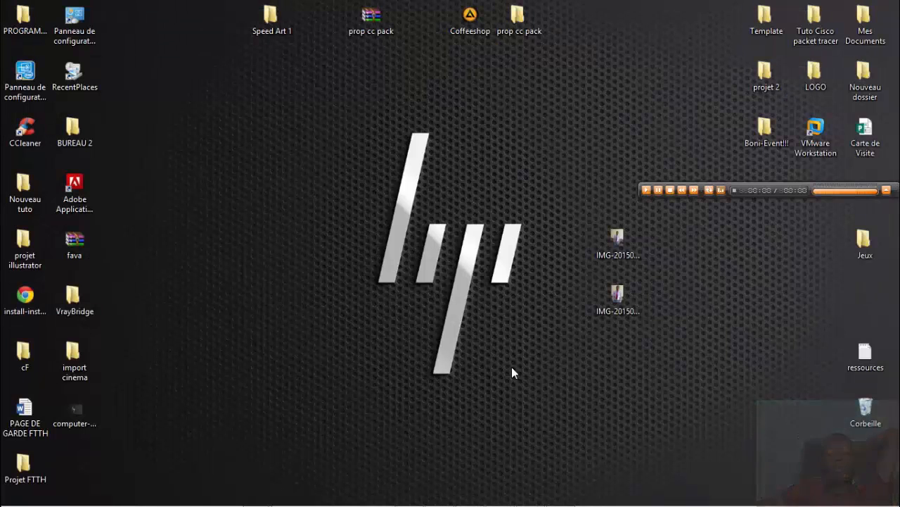
# Switch to Photoshop and close the IMG-20150106-00071.jpg and specularite documents without saving their changes.
pyautogui.moveTo(531, 504)
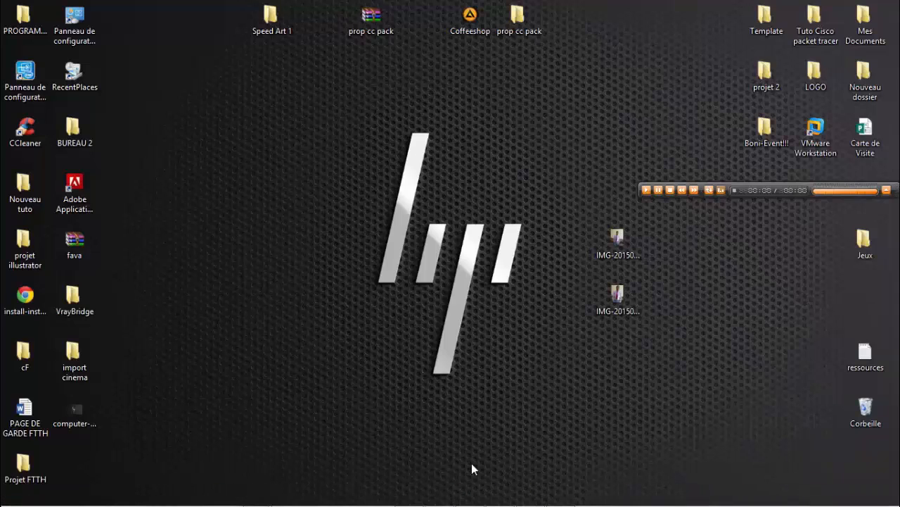
pyautogui.moveTo(472, 505)
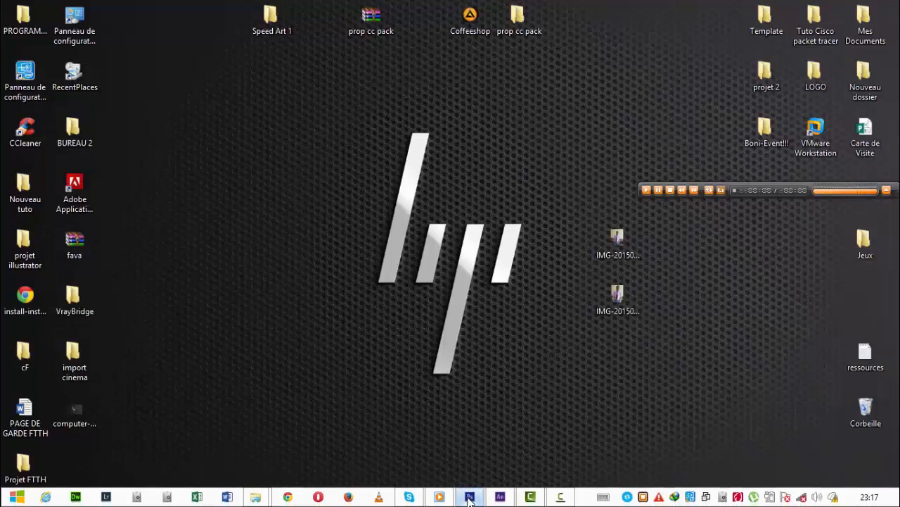
pyautogui.click(470, 498)
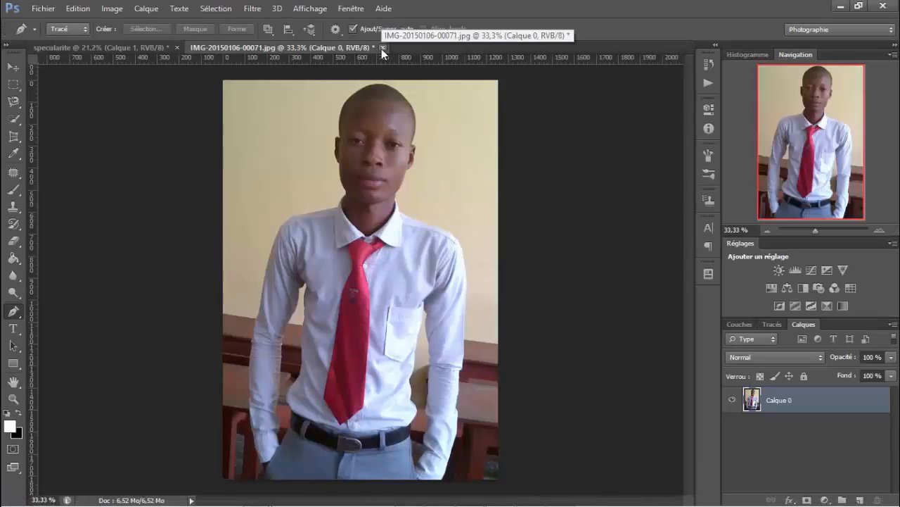
pyautogui.hotkey('ctrl', 'q')
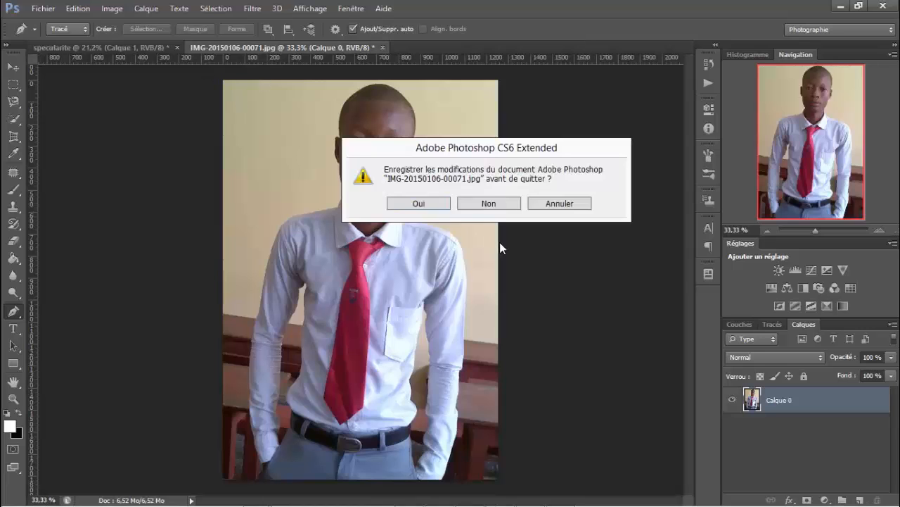
pyautogui.click(483, 200)
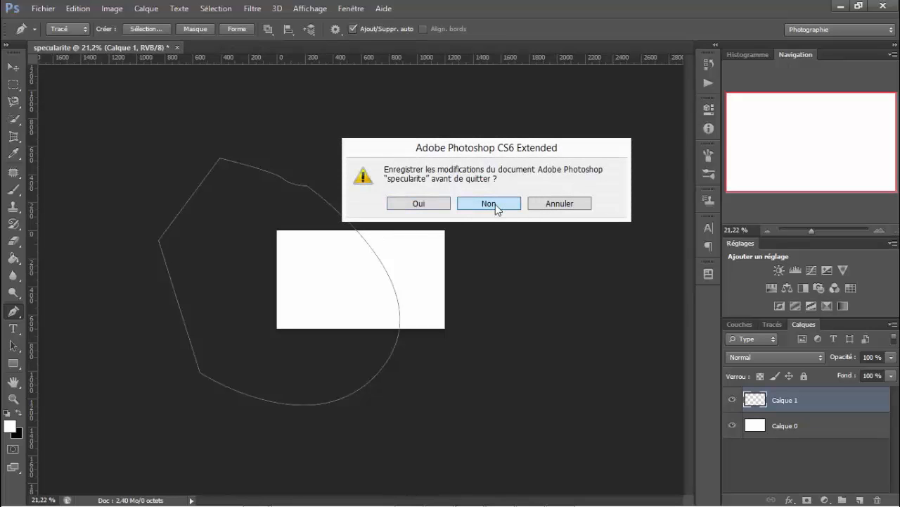
pyautogui.click(495, 204)
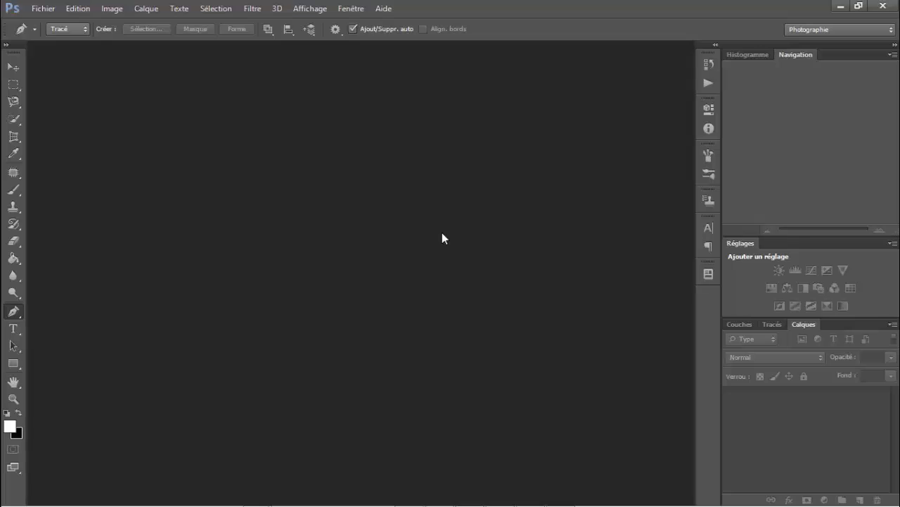
pyautogui.click(46, 10)
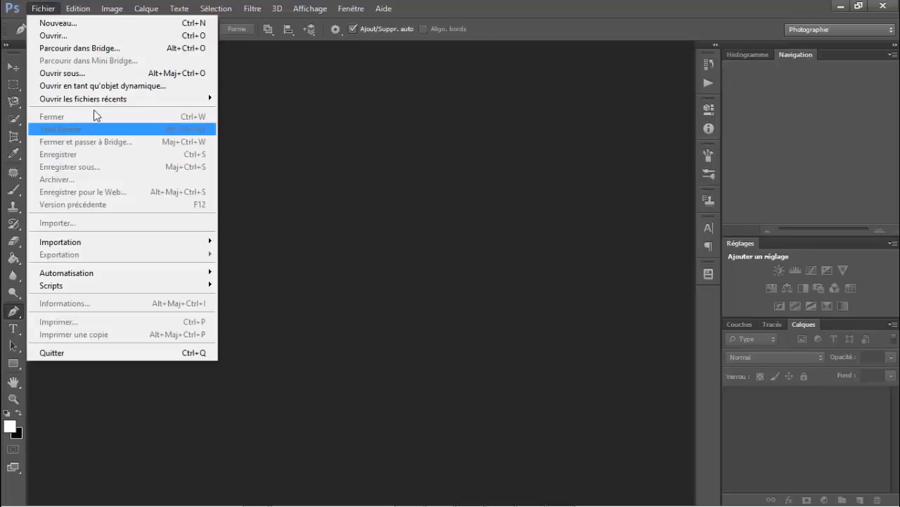
pyautogui.click(127, 37)
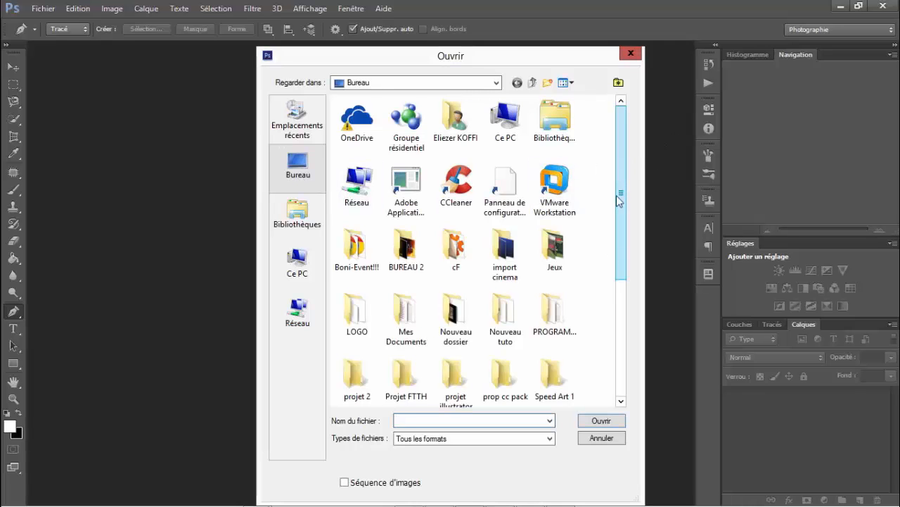
pyautogui.moveTo(621, 201); pyautogui.dragTo(611, 293)
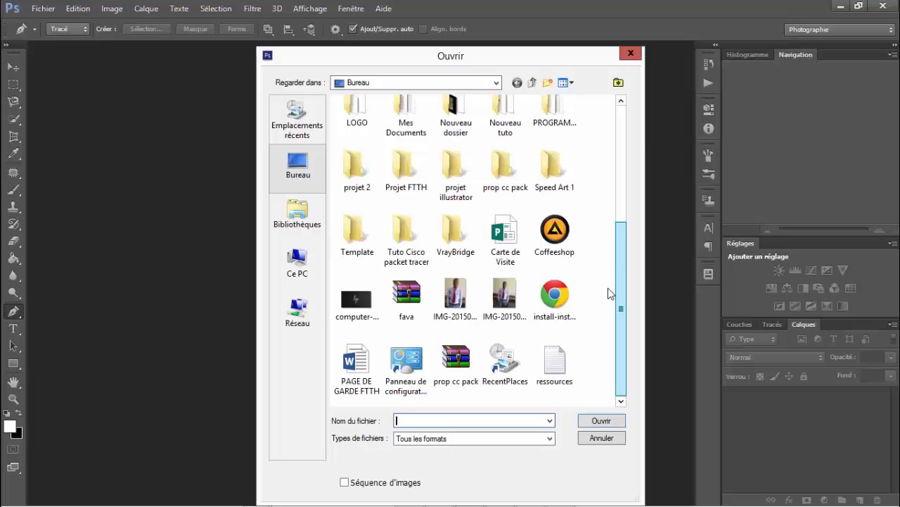
pyautogui.click(459, 306)
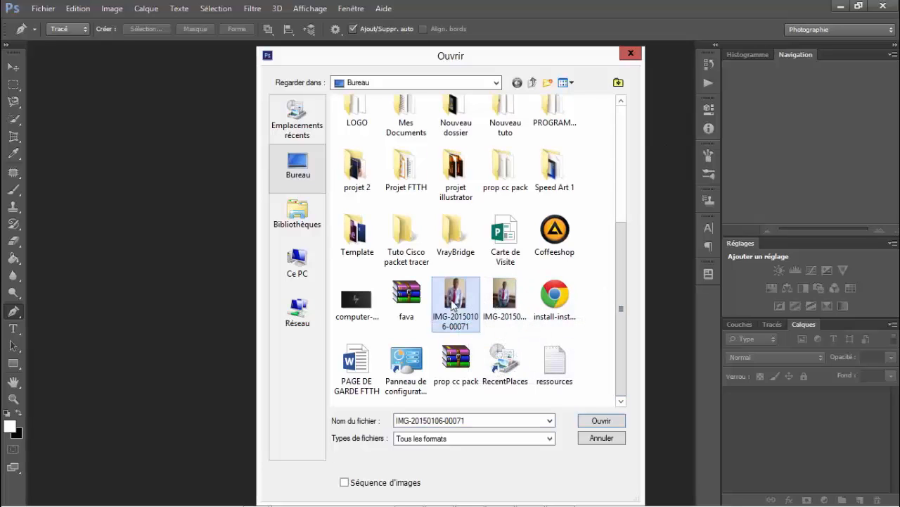
pyautogui.click(584, 422)
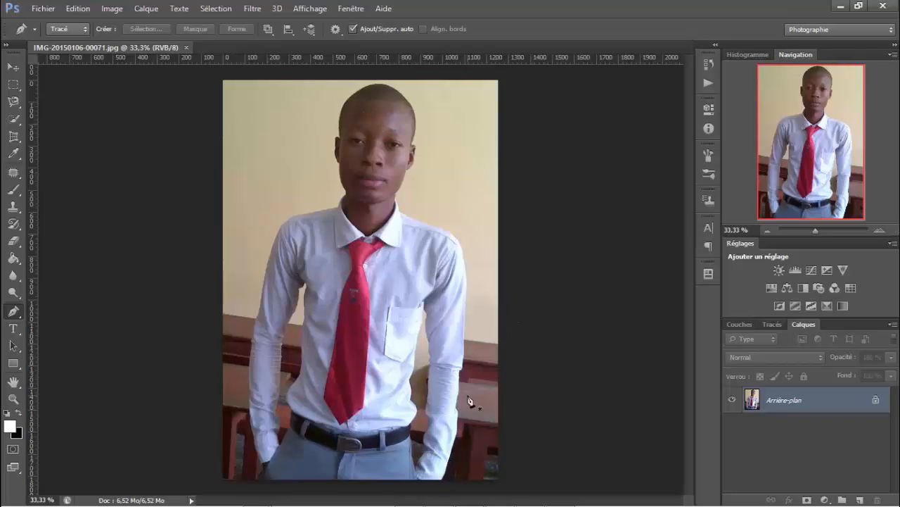
# Convert the locked background into the regular layer Calque 0 and duplicate it as Calque 0 copie.
pyautogui.click(13, 67)
pyautogui.doubleClick(872, 406)
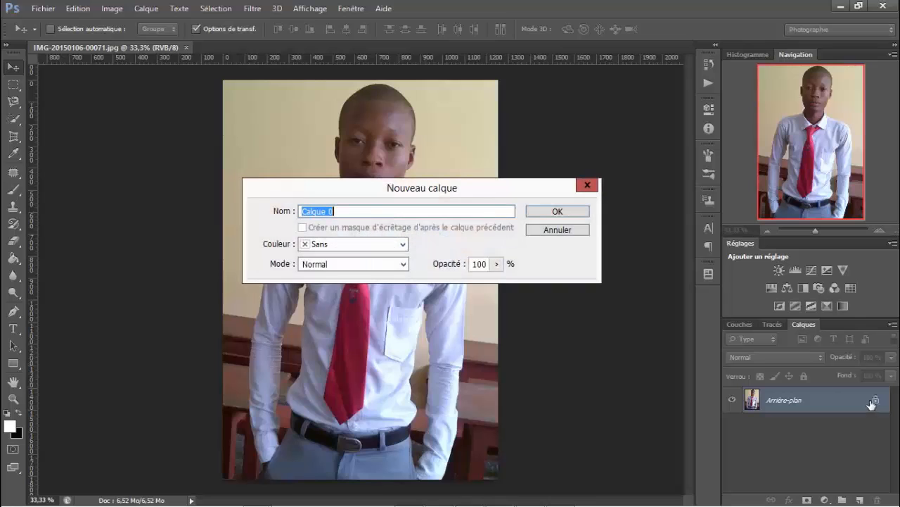
pyautogui.click(572, 213)
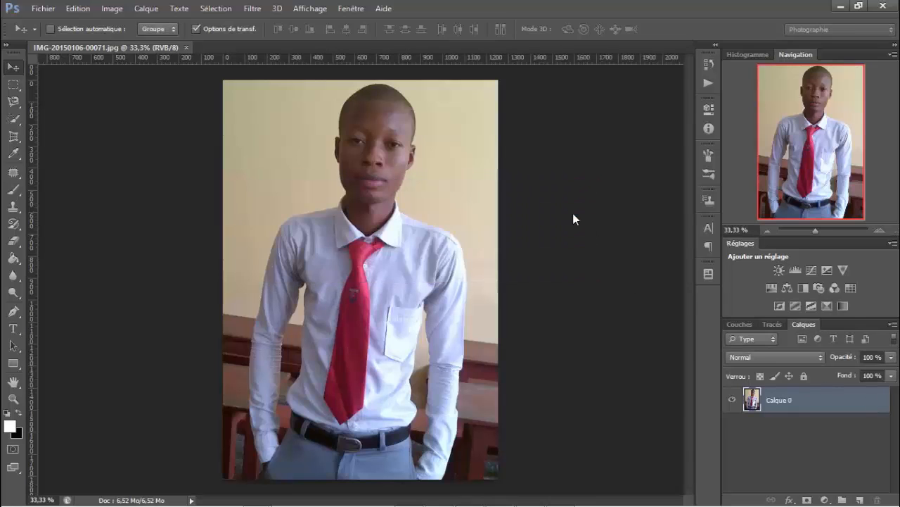
pyautogui.rightClick(799, 401)
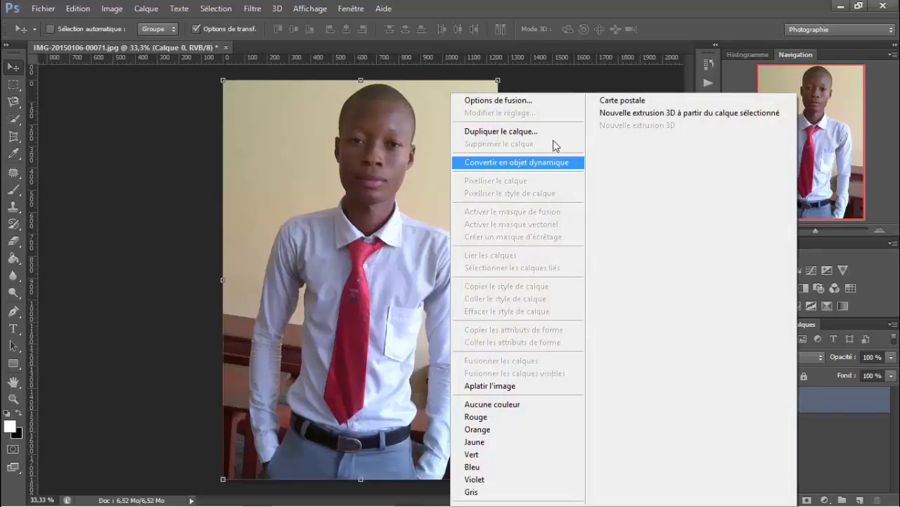
pyautogui.click(534, 134)
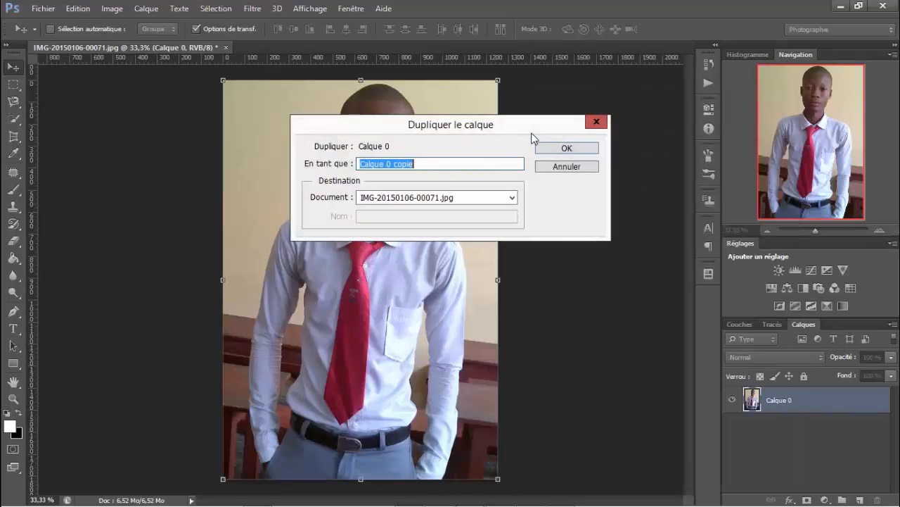
pyautogui.click(551, 147)
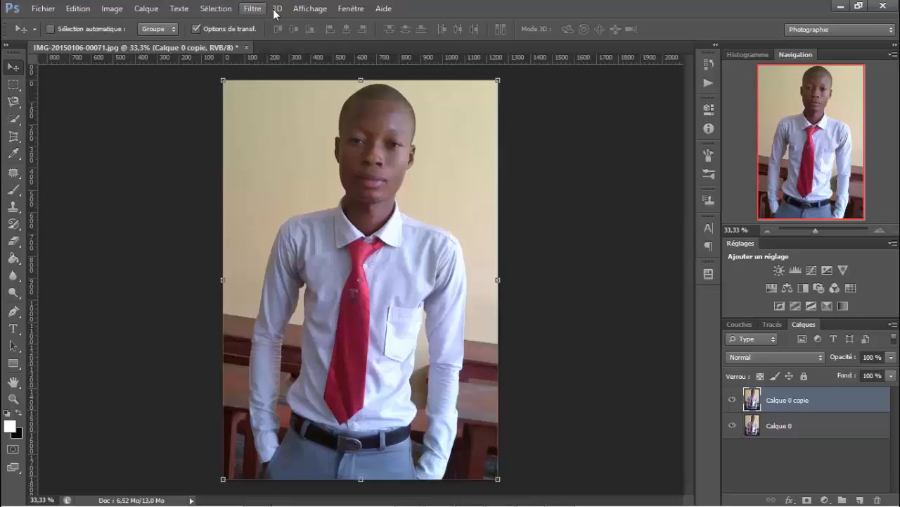
# Apply a Field Blur (Flou de profondeur de champ) of 10 px to the duplicated layer Calque 0 copie.
pyautogui.click(246, 10)
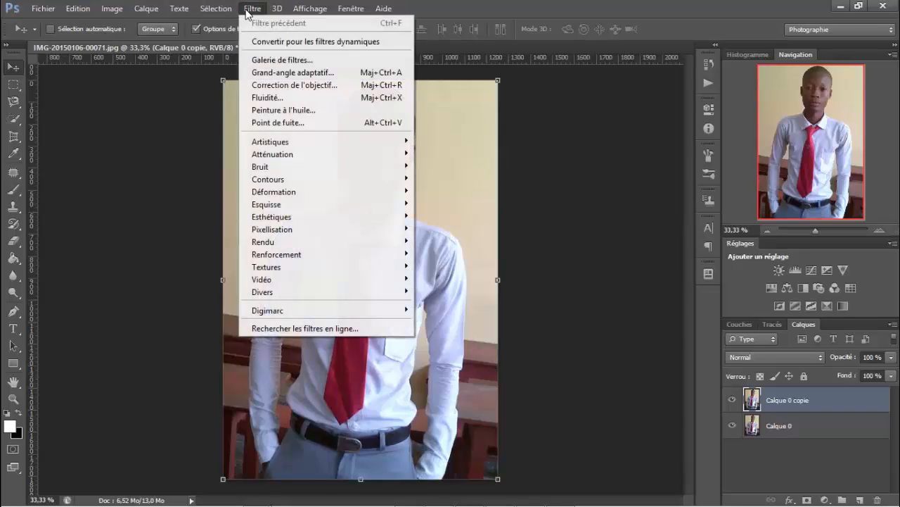
pyautogui.moveTo(382, 159)
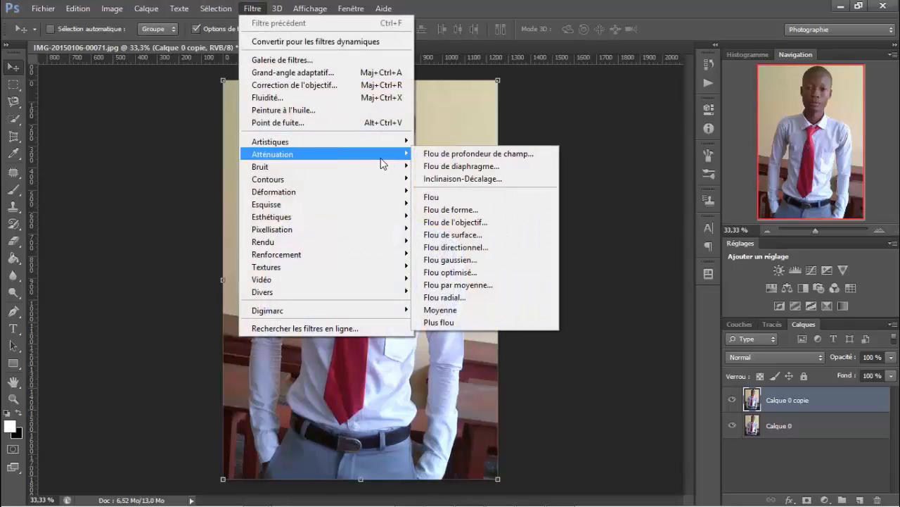
pyautogui.click(438, 154)
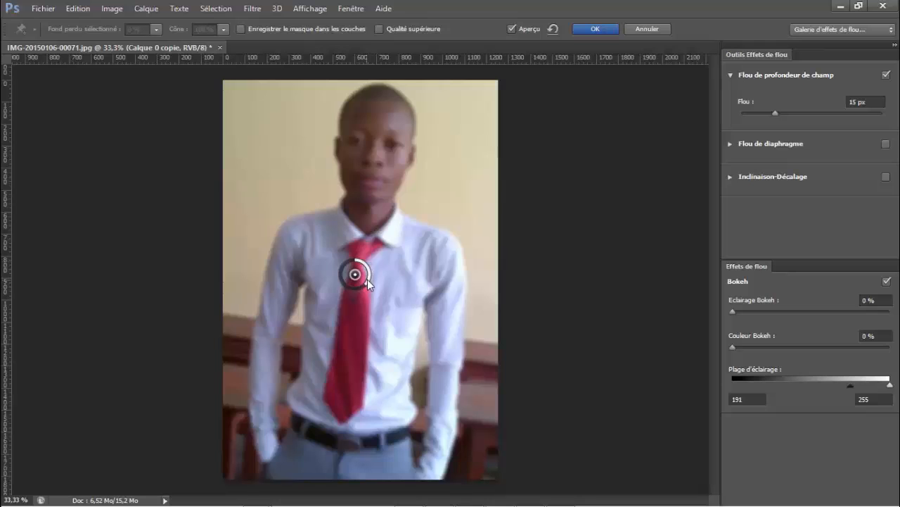
pyautogui.moveTo(366, 280); pyautogui.dragTo(341, 276)
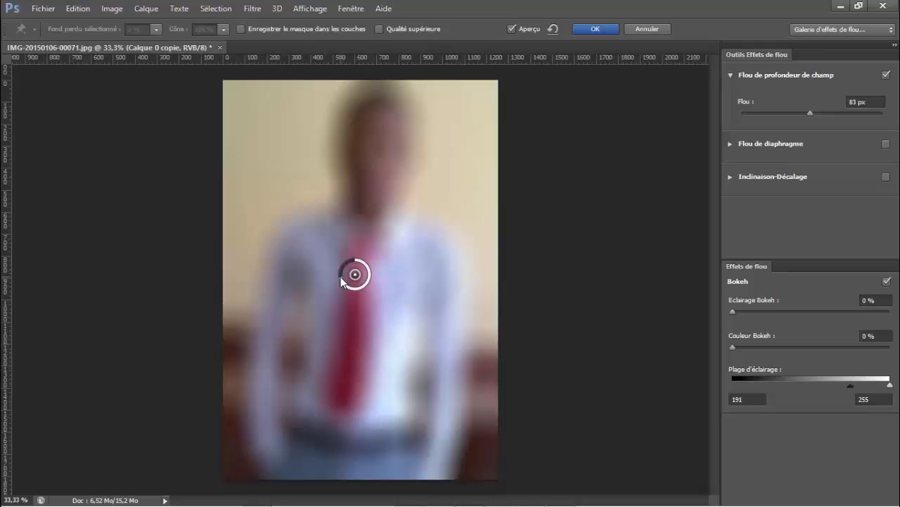
pyautogui.moveTo(342, 278); pyautogui.dragTo(363, 288)
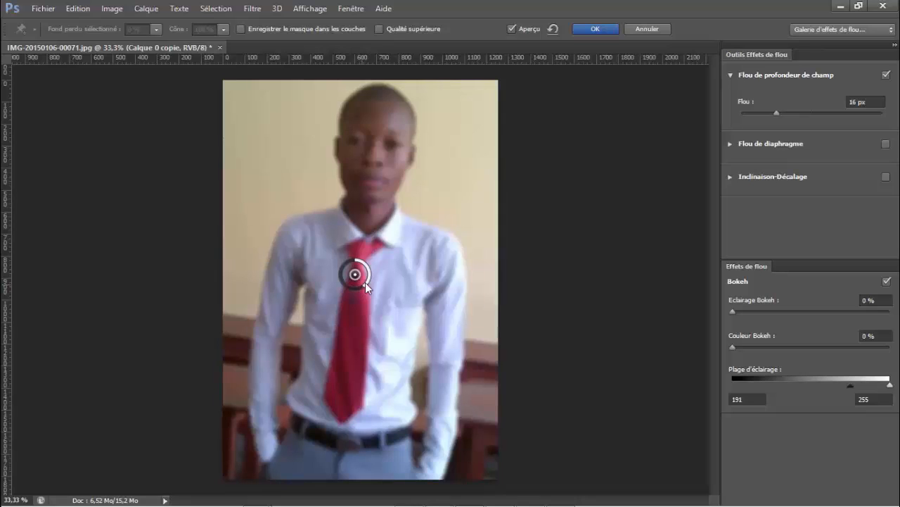
pyautogui.moveTo(365, 282); pyautogui.dragTo(367, 281)
pyautogui.moveTo(771, 112); pyautogui.dragTo(768, 113)
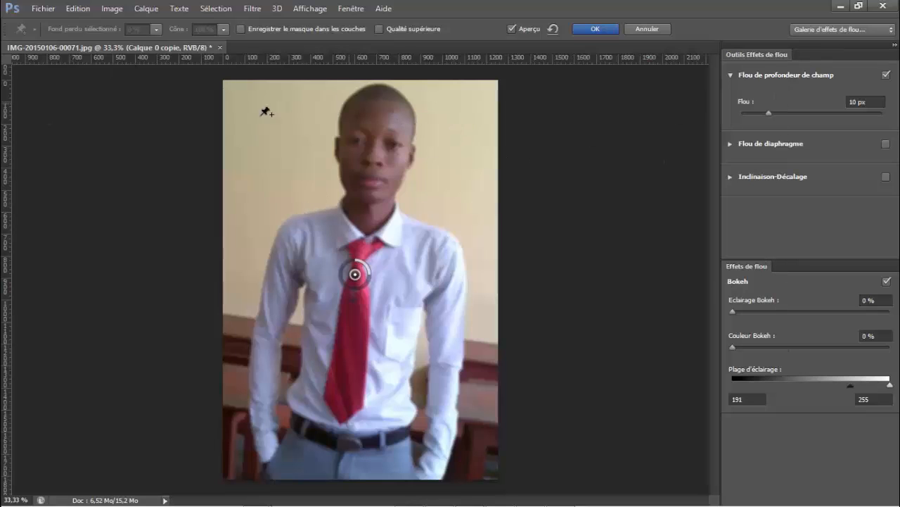
pyautogui.click(586, 30)
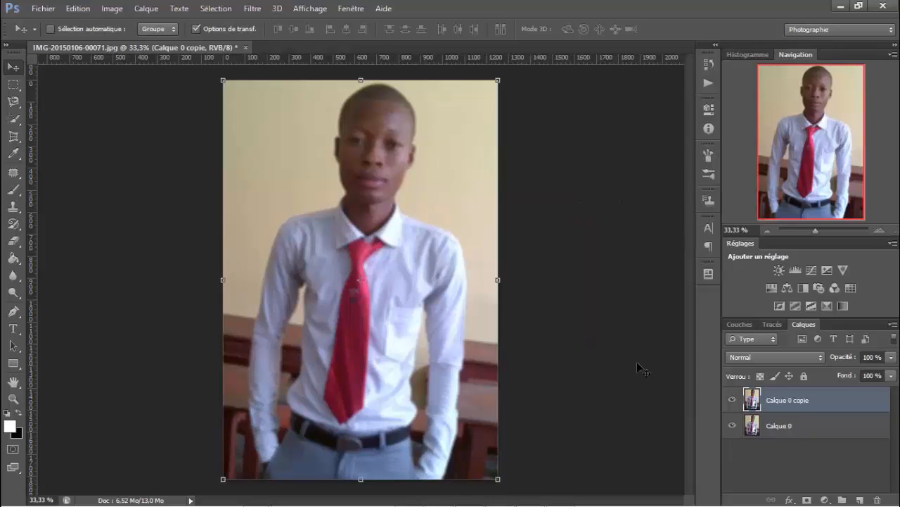
# Set up the Eraser with the soft round brush (Arrondi flou) at a size of 185 px.
pyautogui.click(12, 243)
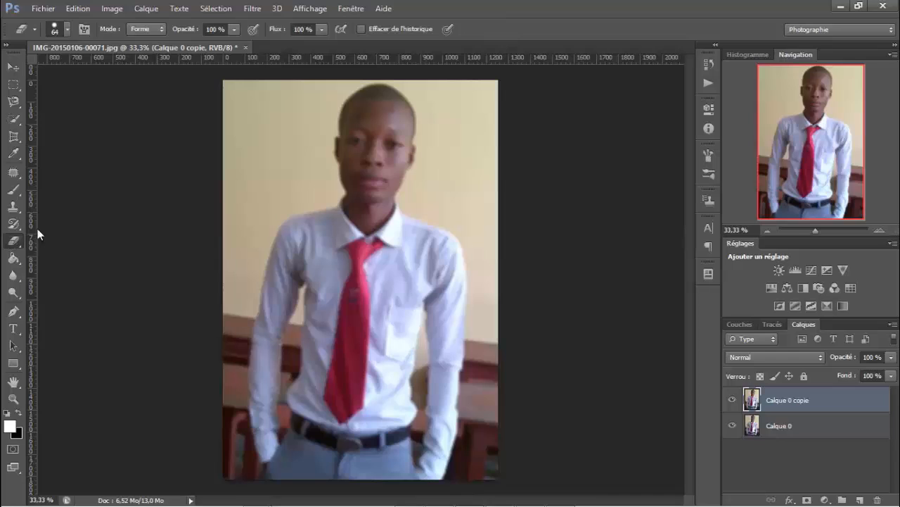
pyautogui.click(67, 30)
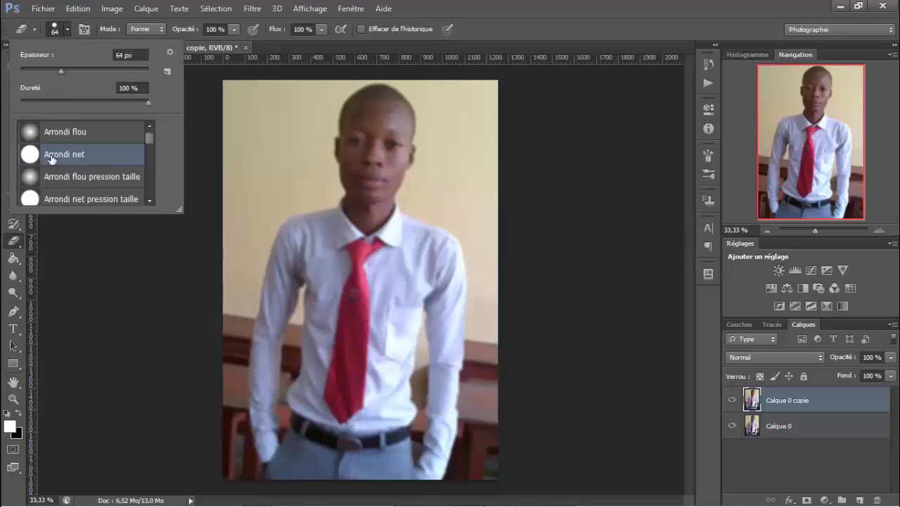
pyautogui.click(66, 135)
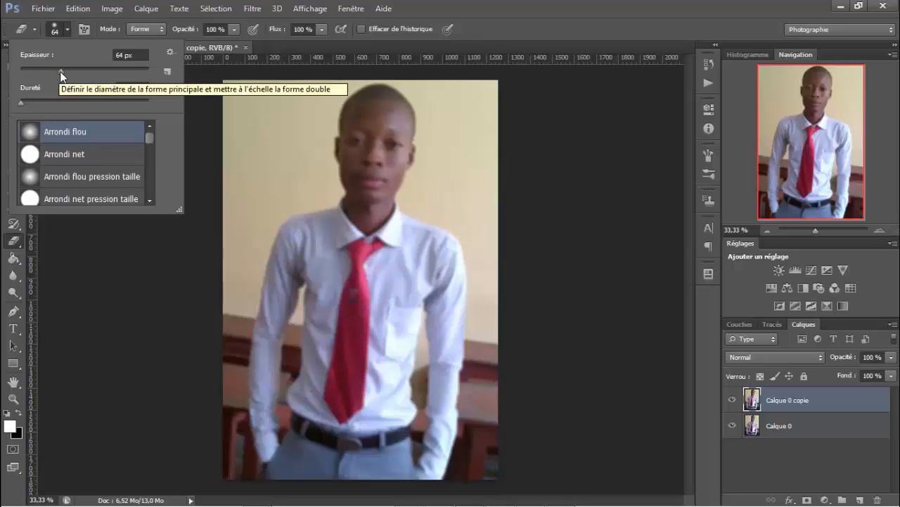
pyautogui.moveTo(61, 73); pyautogui.dragTo(90, 71)
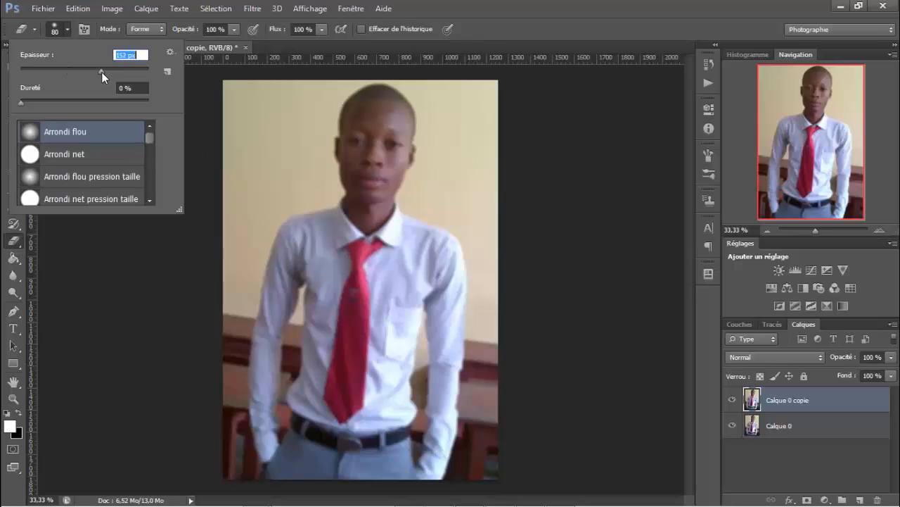
pyautogui.moveTo(104, 72); pyautogui.dragTo(106, 71)
pyautogui.moveTo(111, 71); pyautogui.dragTo(111, 71)
pyautogui.press('Return')
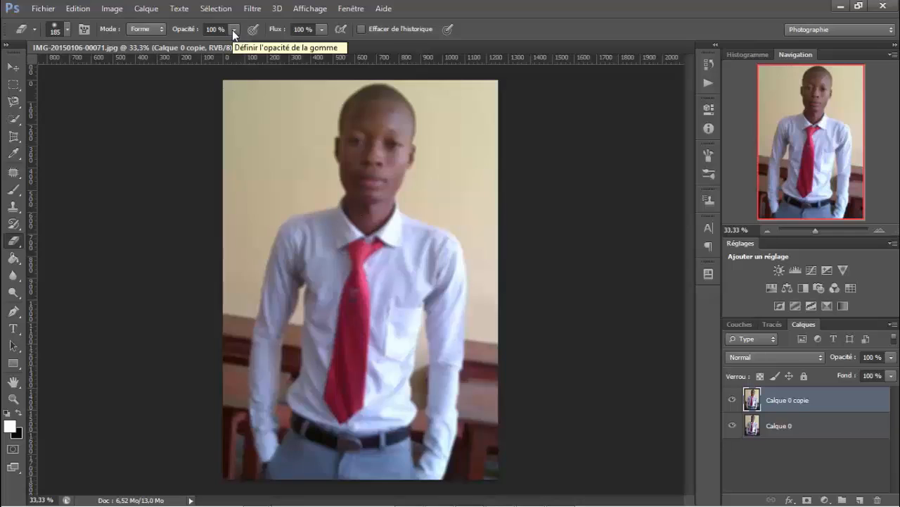
# Erase the blurred copy over the man's face, shirt, tie, arms and trousers, leaving only the background blurred.
pyautogui.click(374, 128)
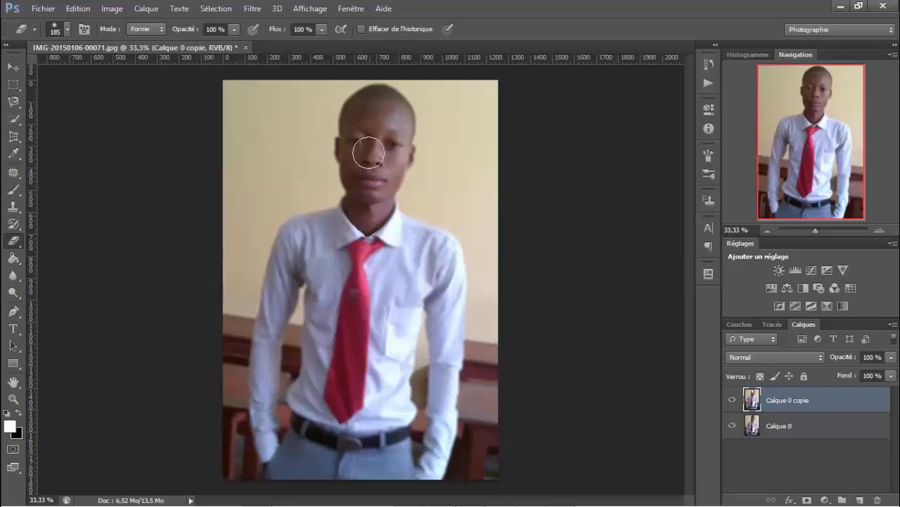
pyautogui.moveTo(364, 123)
pyautogui.mouseDown()
pyautogui.moveTo(360, 112)
pyautogui.moveTo(355, 156)
pyautogui.mouseUp()
pyautogui.moveTo(363, 231)
pyautogui.mouseDown()
pyautogui.moveTo(347, 386)
pyautogui.moveTo(335, 244)
pyautogui.moveTo(325, 225)
pyautogui.moveTo(332, 225)
pyautogui.moveTo(299, 246)
pyautogui.moveTo(281, 282)
pyautogui.moveTo(263, 387)
pyautogui.moveTo(270, 448)
pyautogui.moveTo(292, 456)
pyautogui.moveTo(282, 467)
pyautogui.moveTo(389, 468)
pyautogui.moveTo(367, 384)
pyautogui.moveTo(356, 469)
pyautogui.moveTo(350, 353)
pyautogui.moveTo(323, 428)
pyautogui.moveTo(322, 383)
pyautogui.moveTo(307, 396)
pyautogui.moveTo(322, 353)
pyautogui.moveTo(322, 288)
pyautogui.moveTo(325, 350)
pyautogui.moveTo(334, 252)
pyautogui.moveTo(308, 230)
pyautogui.moveTo(291, 253)
pyautogui.moveTo(337, 239)
pyautogui.moveTo(363, 358)
pyautogui.moveTo(386, 368)
pyautogui.moveTo(396, 244)
pyautogui.moveTo(442, 285)
pyautogui.moveTo(426, 253)
pyautogui.moveTo(401, 239)
pyautogui.moveTo(431, 284)
pyautogui.moveTo(445, 345)
pyautogui.moveTo(418, 477)
pyautogui.mouseUp()
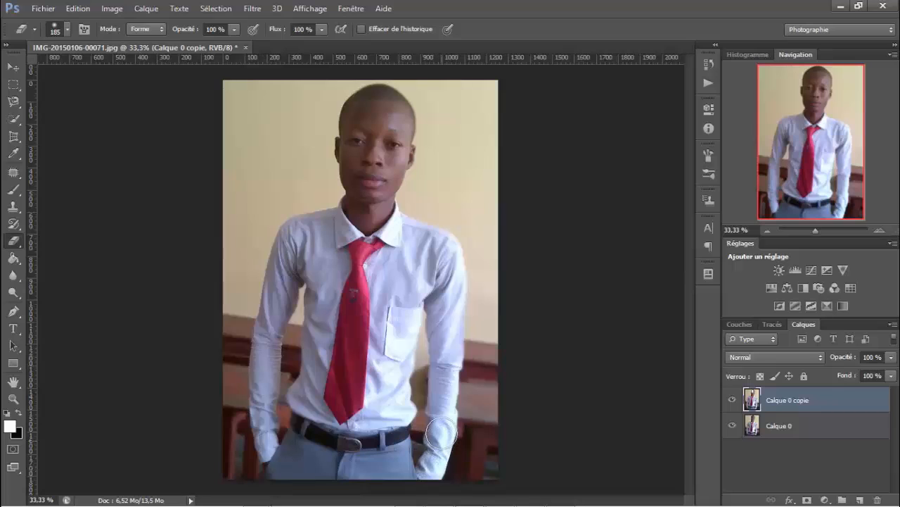
pyautogui.moveTo(378, 229)
pyautogui.mouseDown()
pyautogui.moveTo(375, 166)
pyautogui.moveTo(377, 239)
pyautogui.mouseUp()
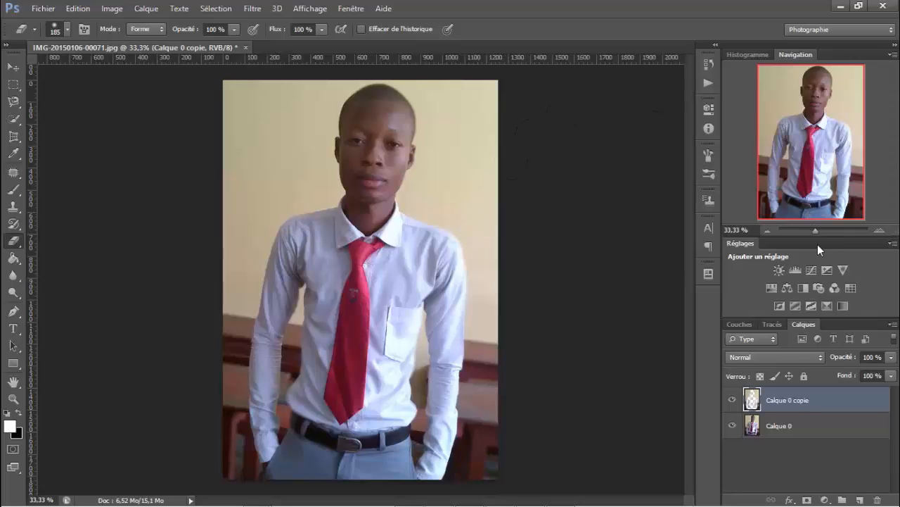
# Set the Eraser's opacity to 43 % for softer corrections on the blurred copy.
pyautogui.moveTo(816, 232); pyautogui.dragTo(822, 233)
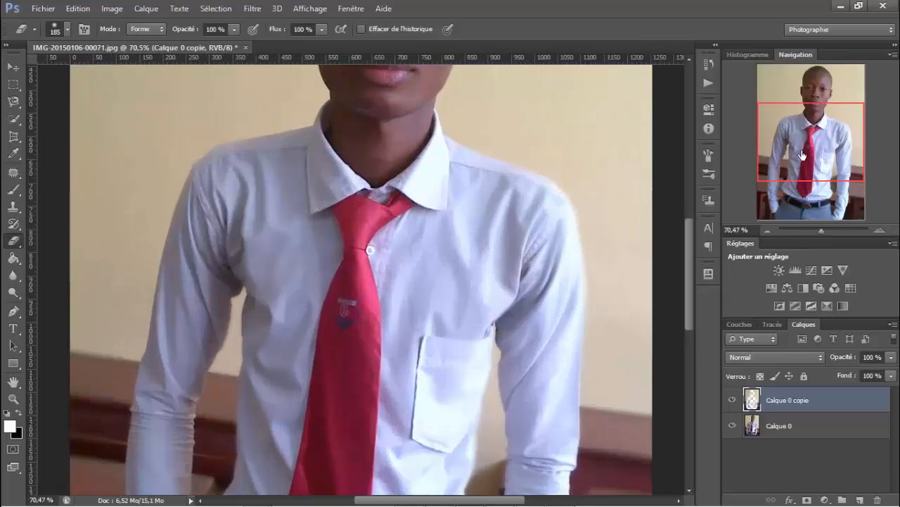
pyautogui.moveTo(798, 129); pyautogui.dragTo(789, 114)
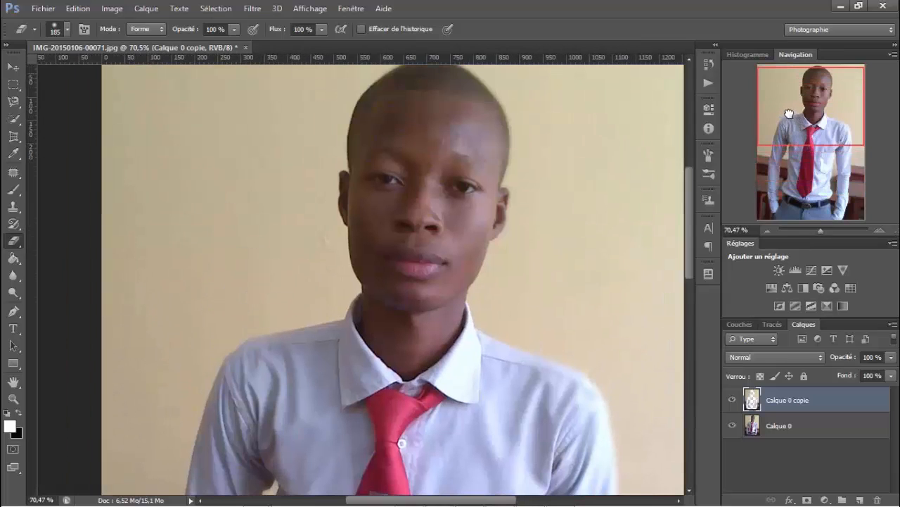
pyautogui.moveTo(800, 167)
pyautogui.mouseDown()
pyautogui.moveTo(802, 157)
pyautogui.moveTo(802, 179)
pyautogui.moveTo(776, 101)
pyautogui.moveTo(795, 211)
pyautogui.mouseUp()
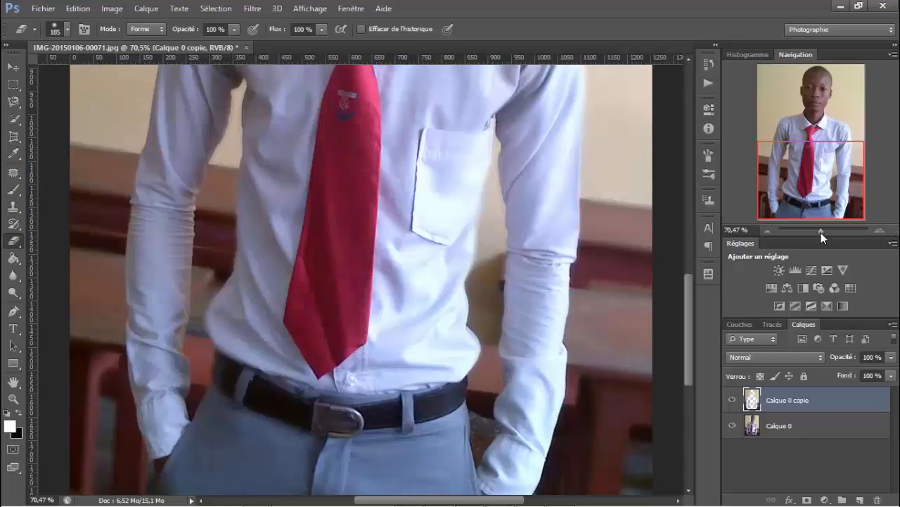
pyautogui.moveTo(820, 232); pyautogui.dragTo(816, 232)
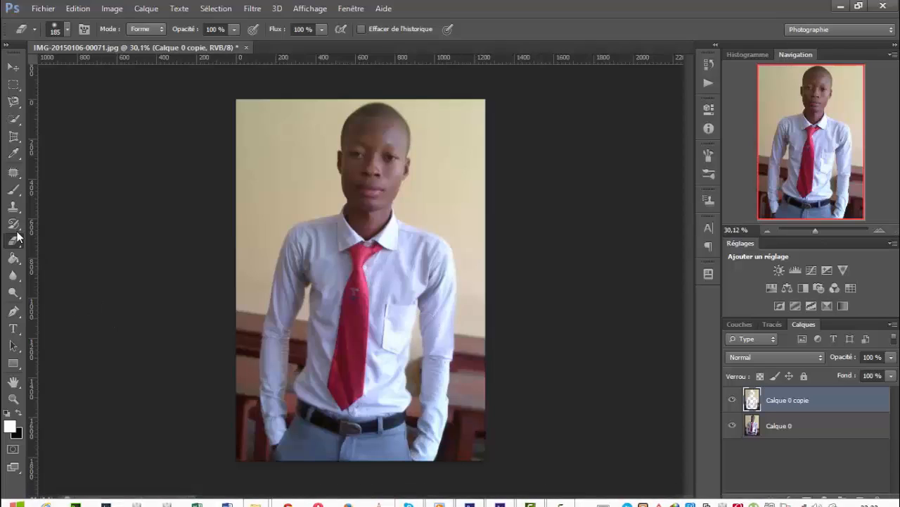
pyautogui.click(233, 28)
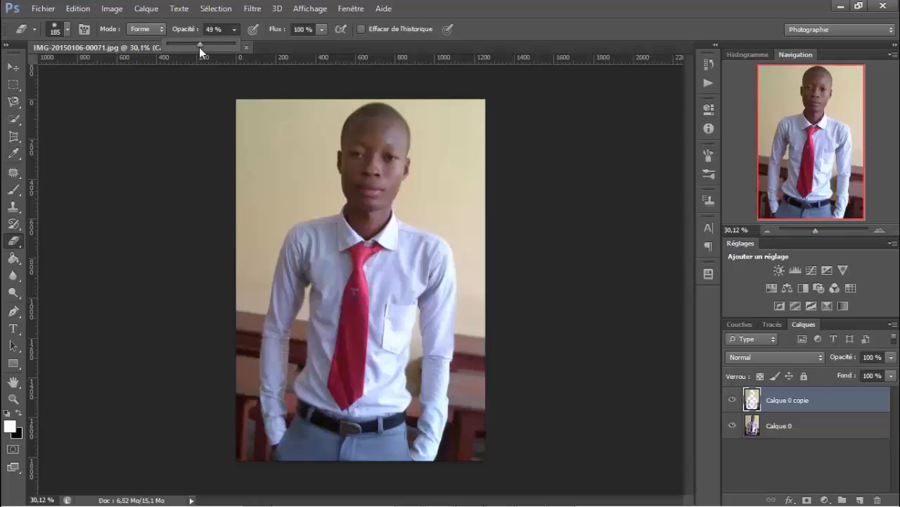
pyautogui.moveTo(196, 47); pyautogui.dragTo(196, 47)
pyautogui.click(285, 246)
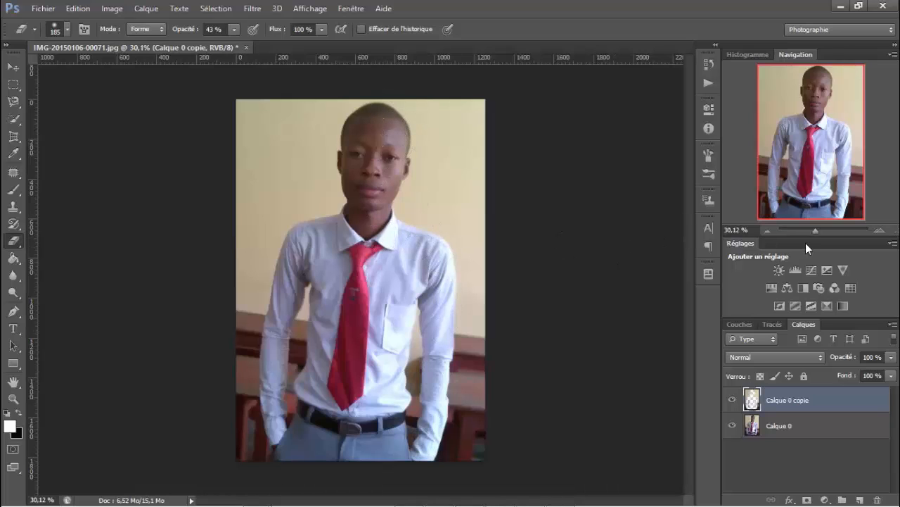
# Lightly erase the leftover blur over the shirt hem and belt at the man's right hip on Calque 0 copie.
pyautogui.moveTo(819, 230); pyautogui.dragTo(826, 230)
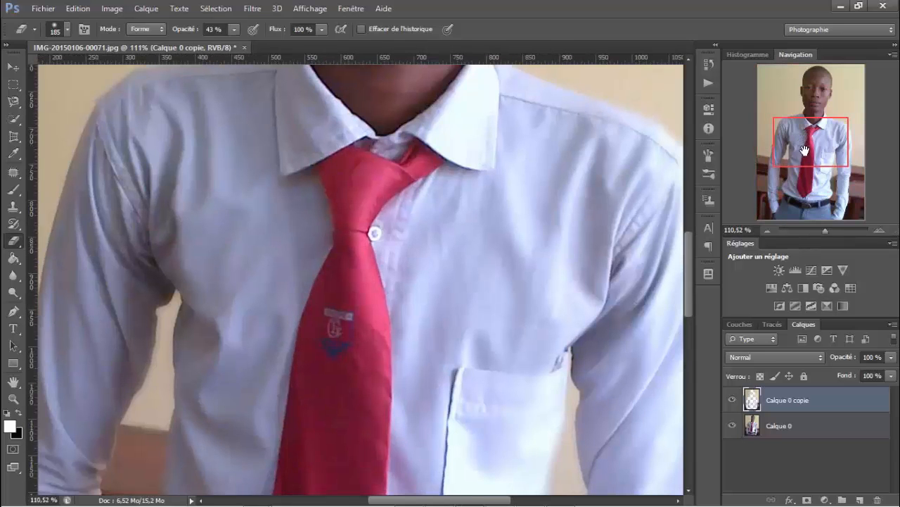
pyautogui.moveTo(804, 149); pyautogui.dragTo(819, 120)
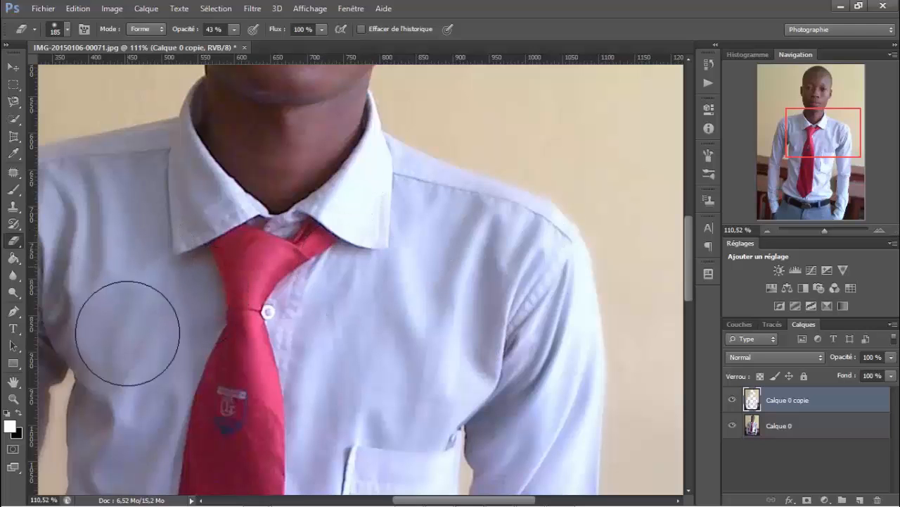
pyautogui.moveTo(835, 144); pyautogui.dragTo(806, 208)
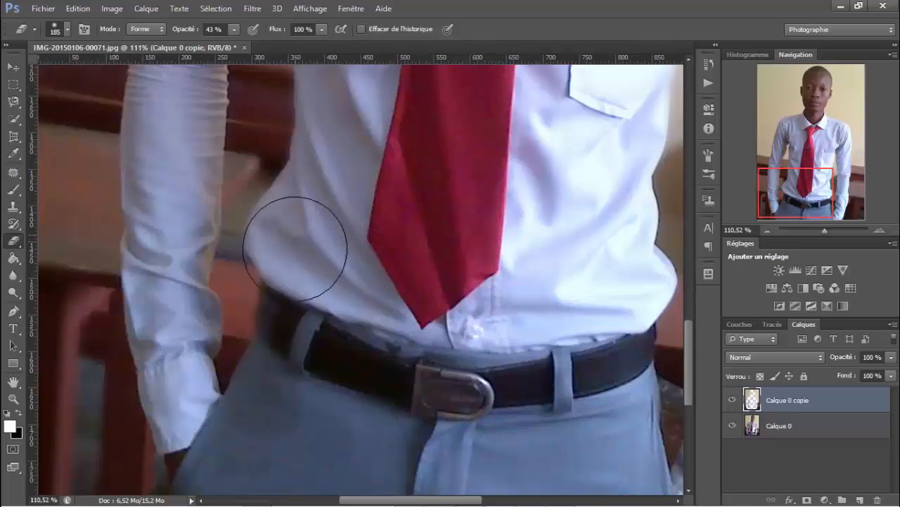
pyautogui.click(294, 262)
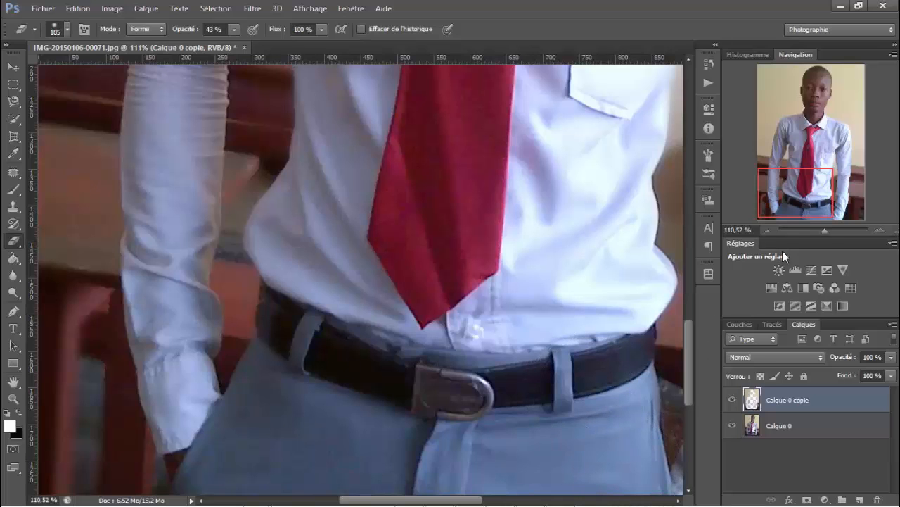
pyautogui.moveTo(824, 231); pyautogui.dragTo(816, 234)
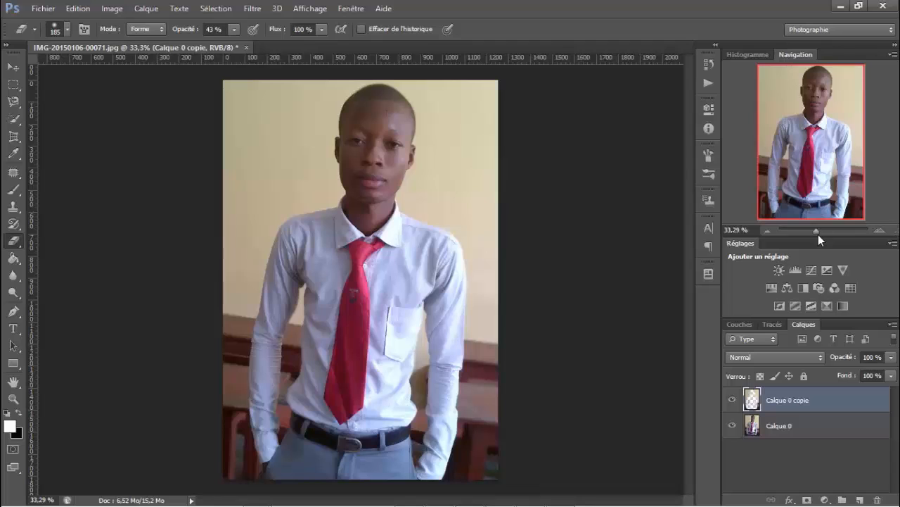
pyautogui.moveTo(816, 232); pyautogui.dragTo(816, 232)
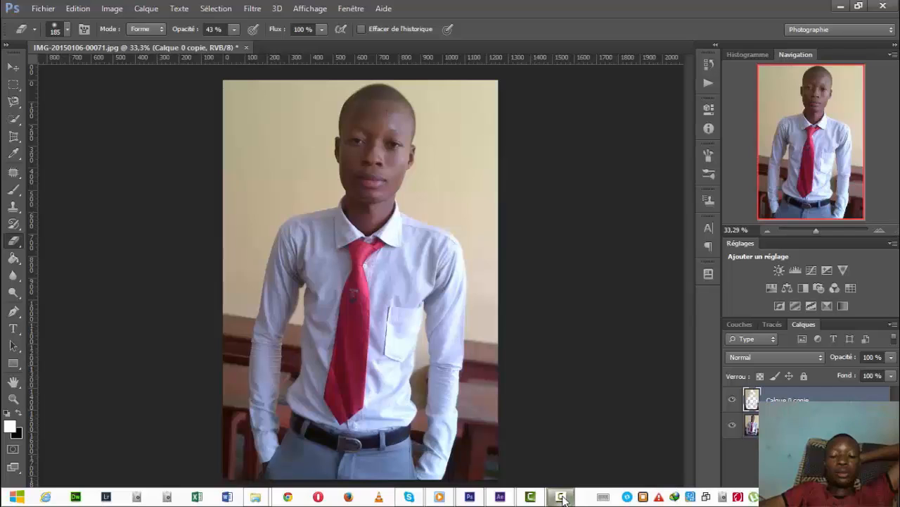
pyautogui.moveTo(563, 498)
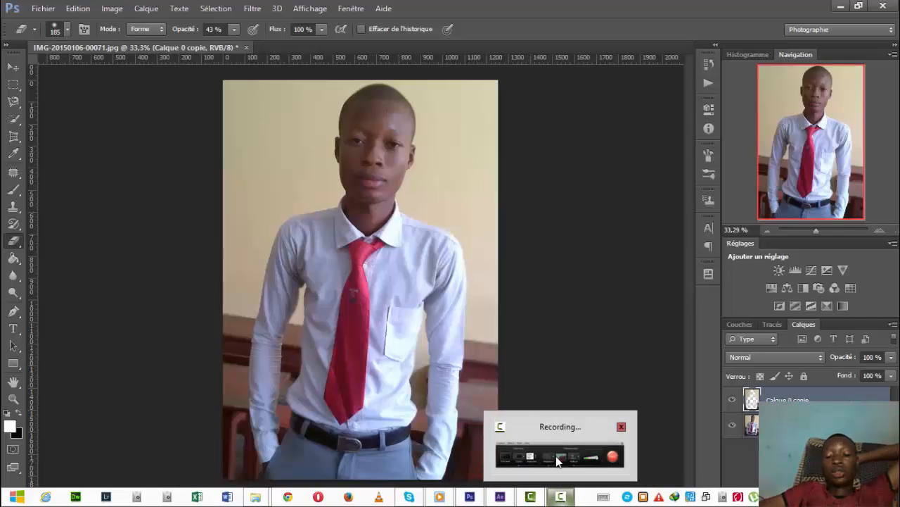